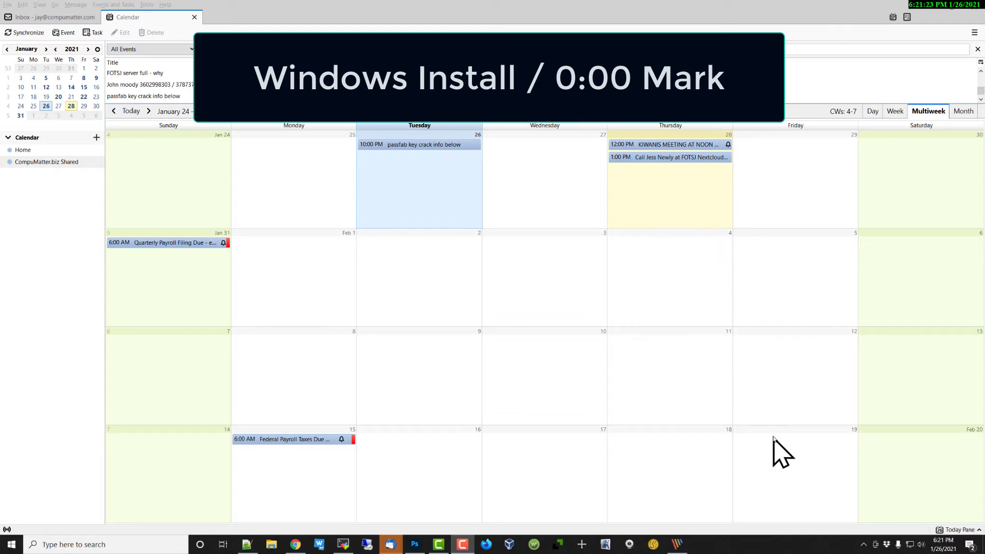
- Choose Add account from the Nextcloud tray icon's menu to open the connection wizard
left_click(863, 545)
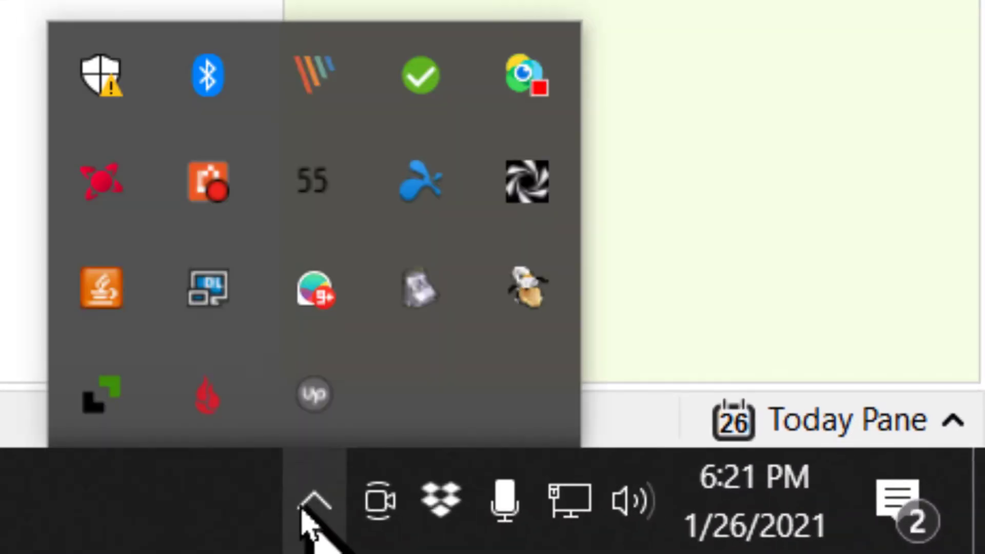
right_click(427, 77)
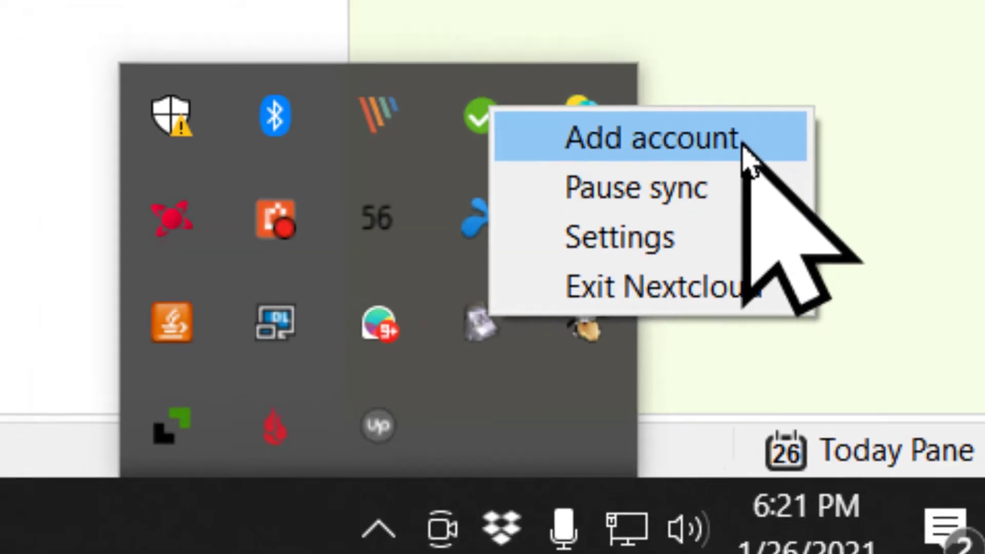
left_click(687, 102)
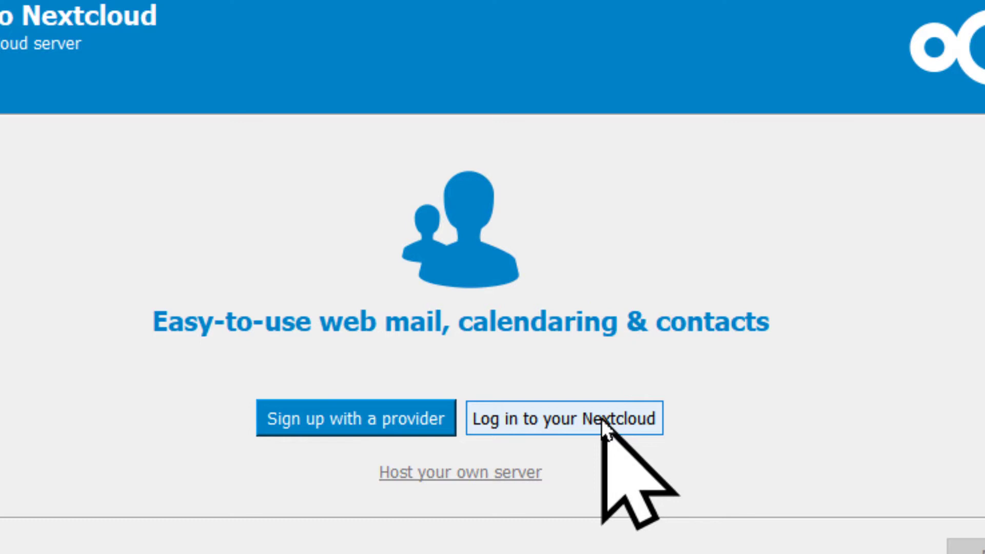
- Choose to log in to an existing Nextcloud server and paste the server address
left_click(601, 420)
right_click(185, 207)
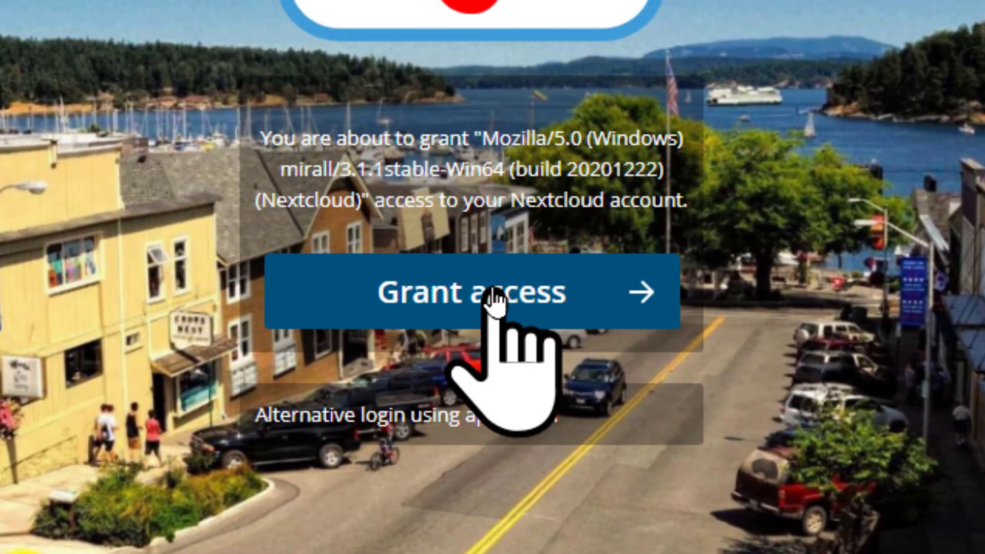
- Grant the client access and sign in with the account username and password, retrying after the error
left_click(493, 296)
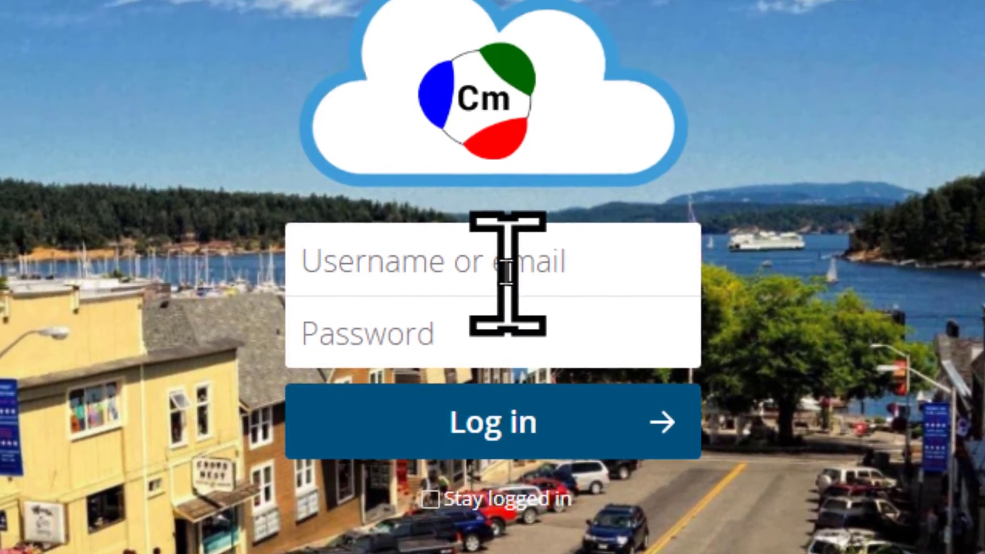
left_click(508, 274)
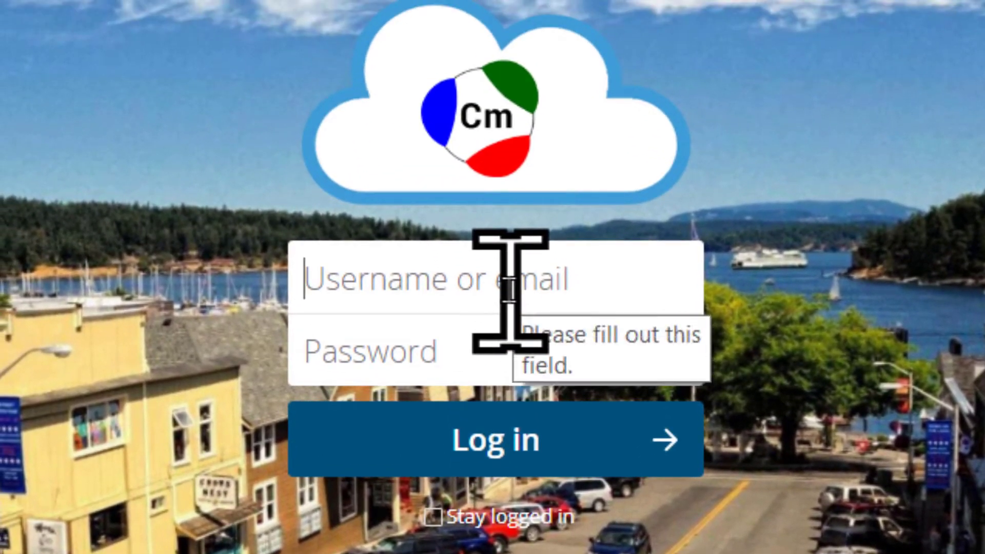
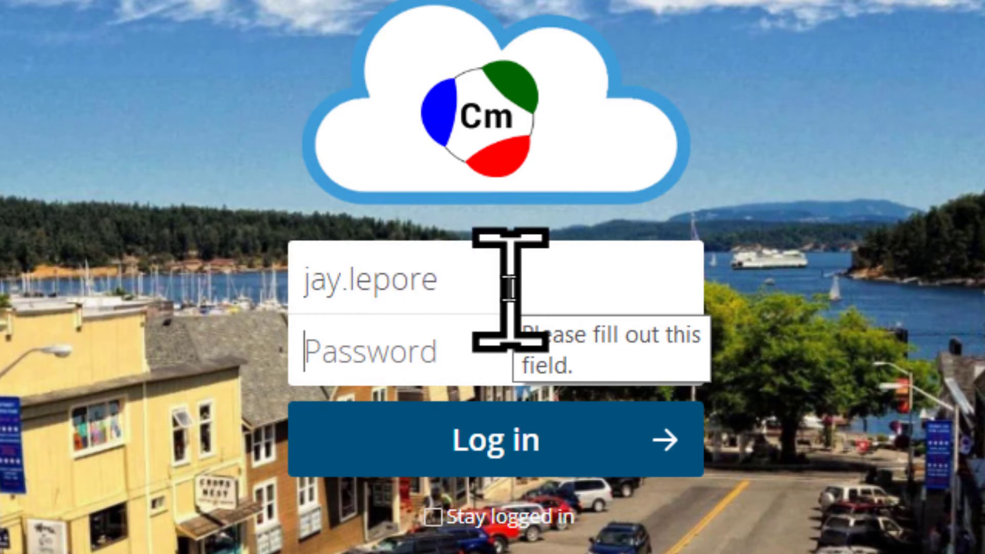
key("Tab")
type("p")
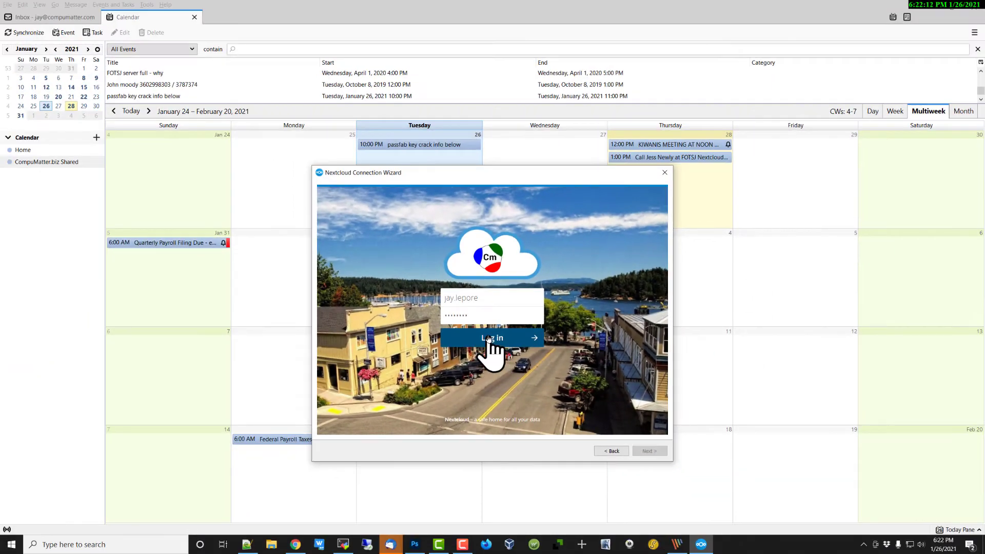
left_click(488, 338)
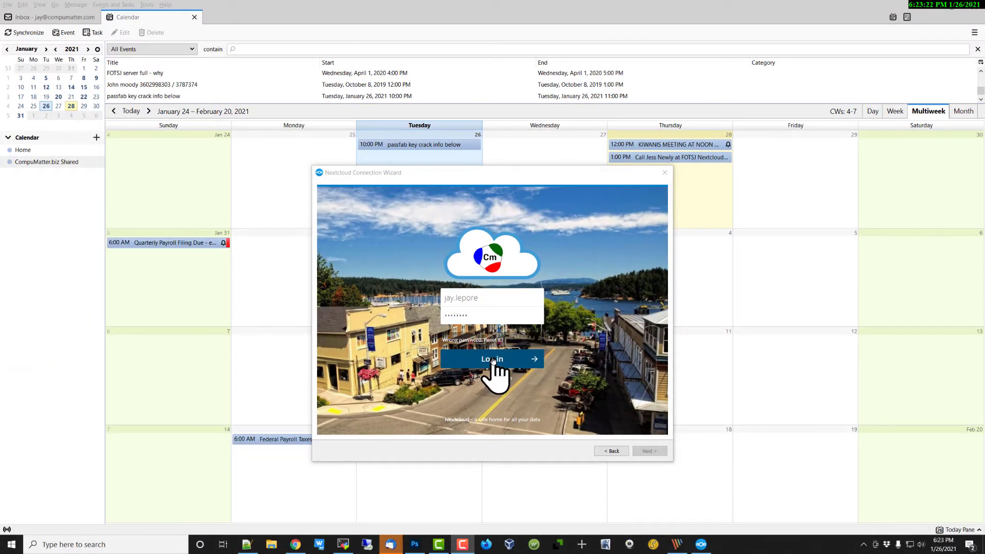
left_click(492, 359)
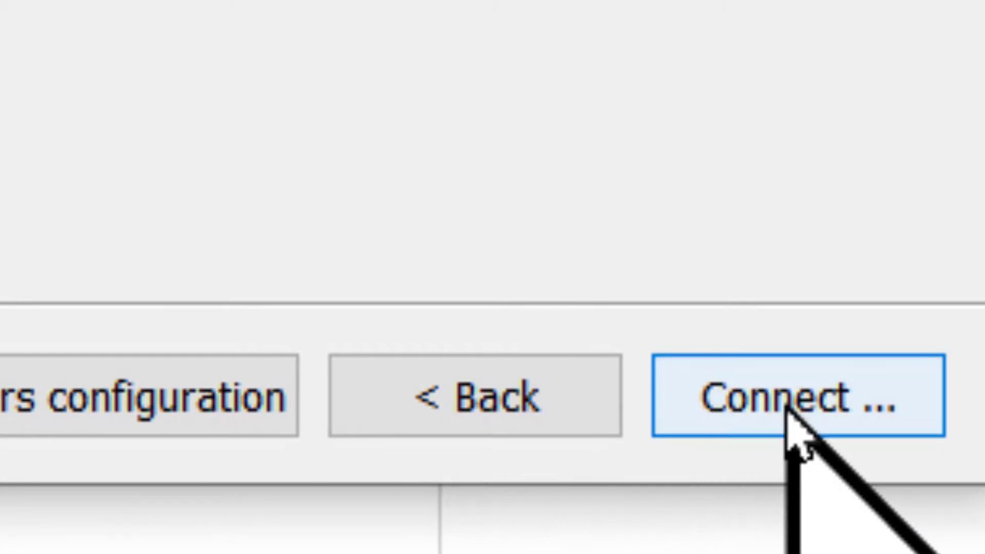
- Connect the account with 'Sync everything from server' left selected
left_click(787, 410)
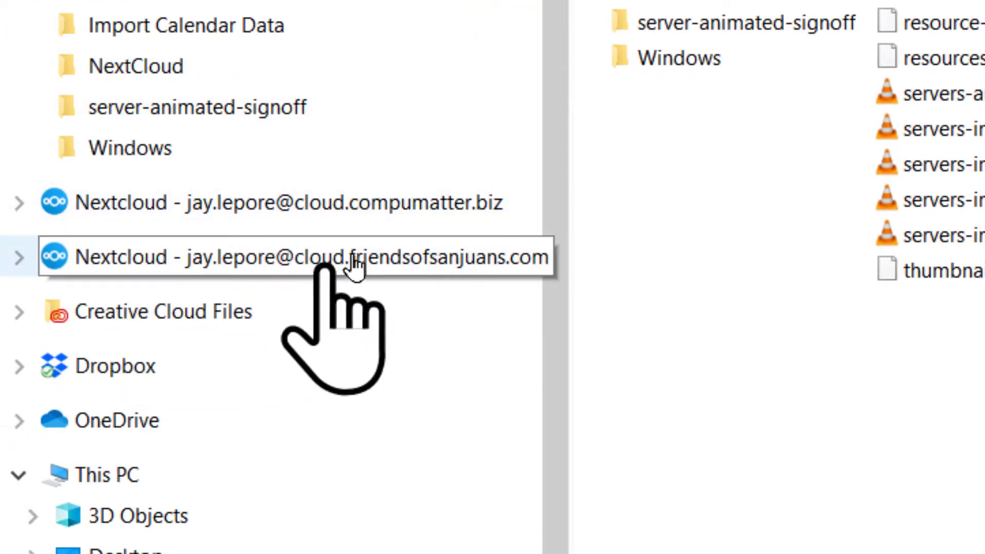
- Open the new Nextcloud entry in Explorer's navigation pane to show Documents, Photos, VPN Apple and VPN Windows
left_click(425, 265)
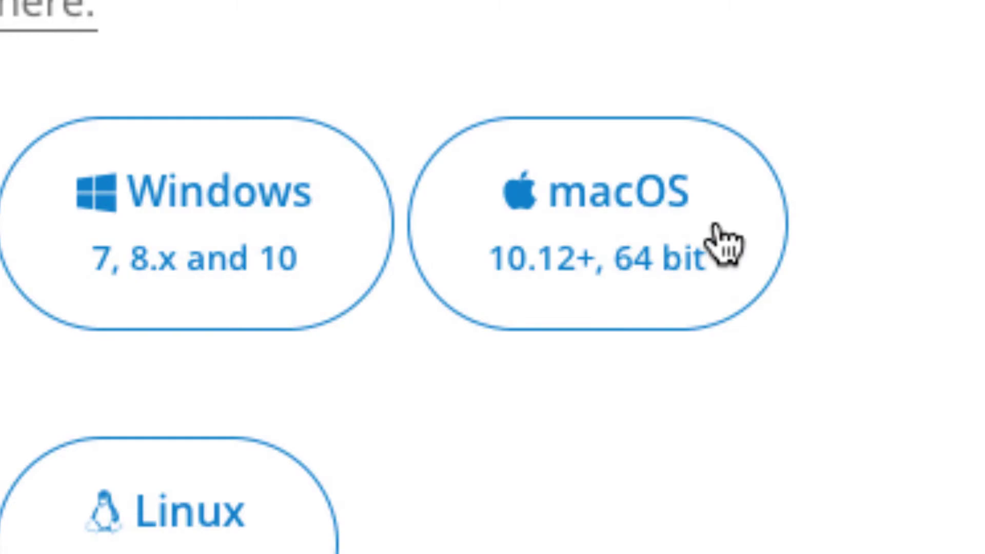
- Download the macOS client Nextcloud-3.1.1.pkg, allowing nextcloud.com downloads, and show the Downloads stack
left_click(725, 244)
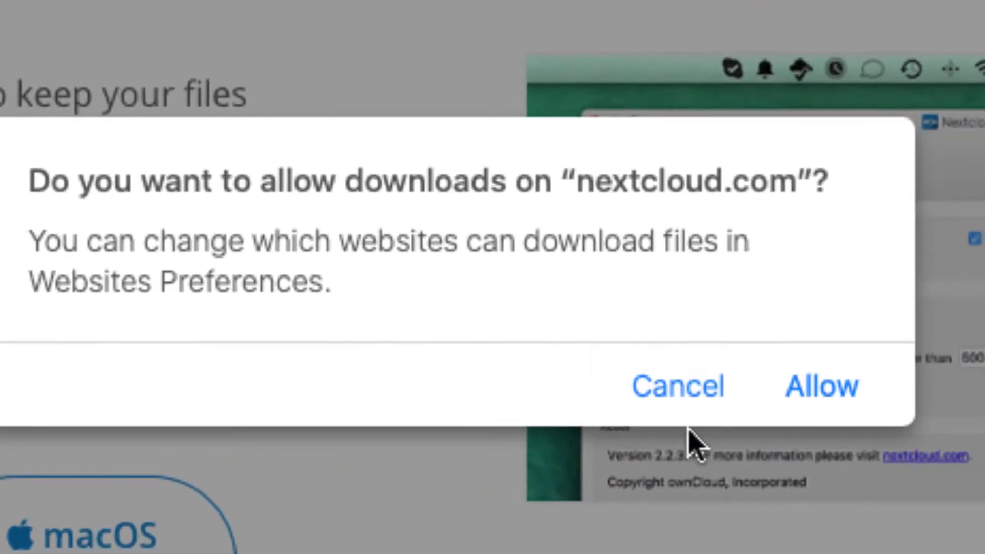
left_click(819, 405)
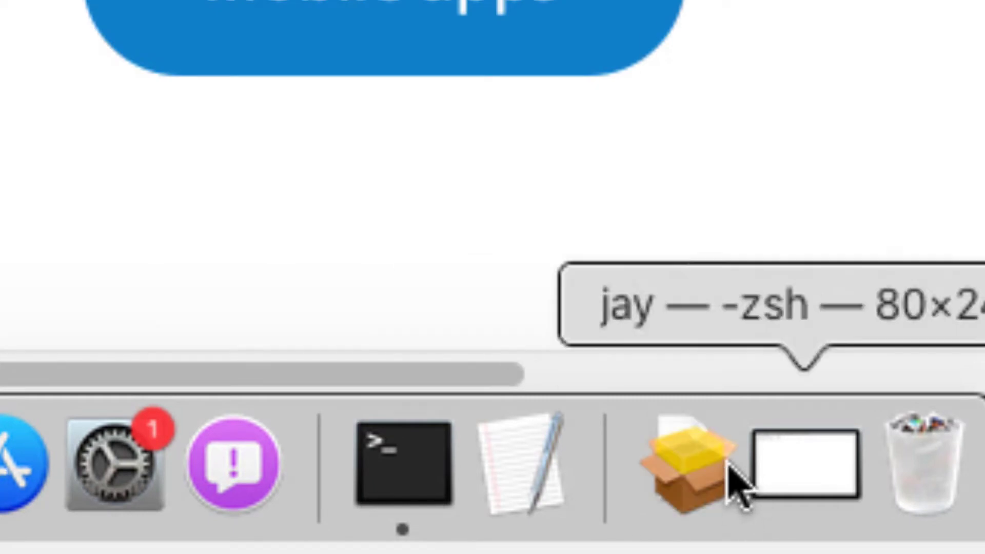
left_click(698, 485)
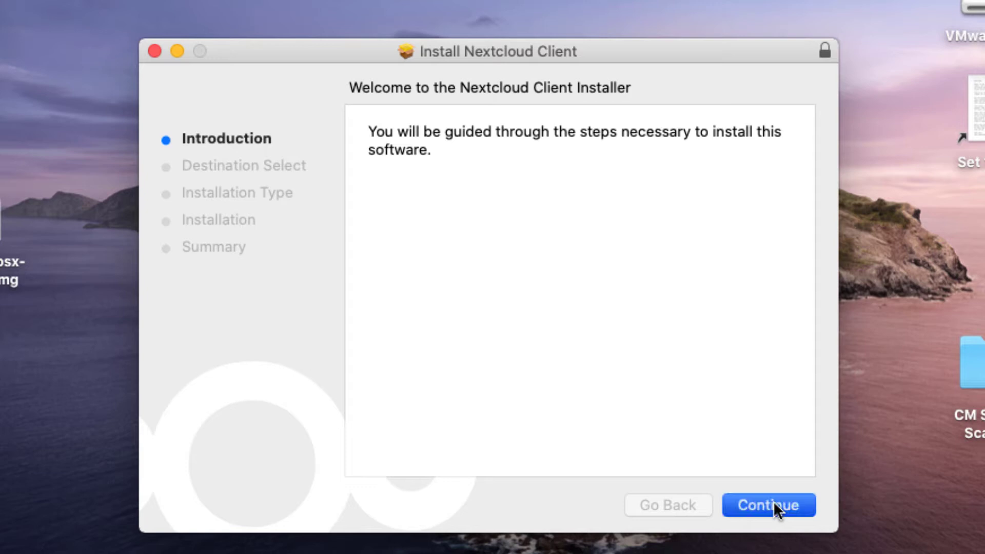
- Install the Nextcloud Client with the admin password, allow Finder access, and close the installer
left_click(775, 503)
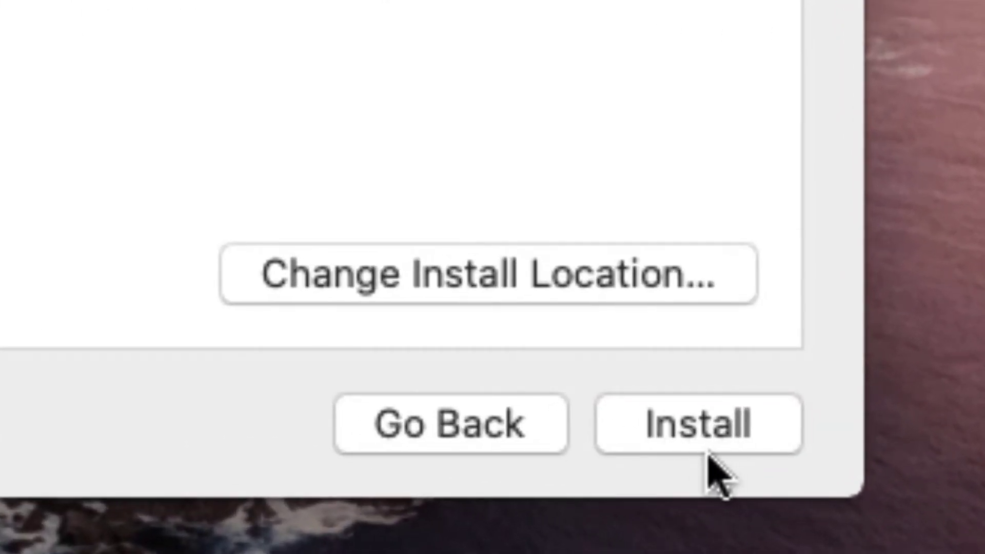
left_click(709, 452)
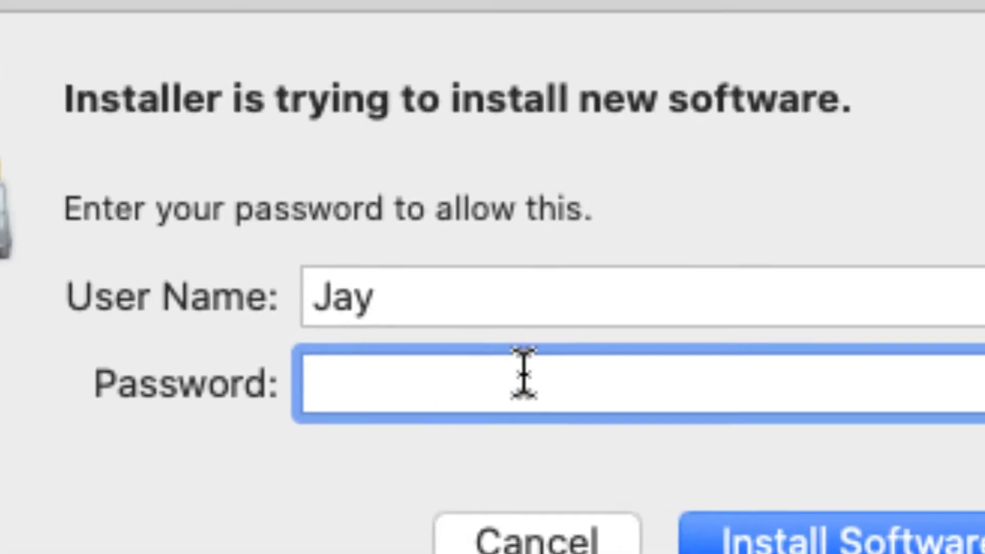
type("******")
left_click(822, 550)
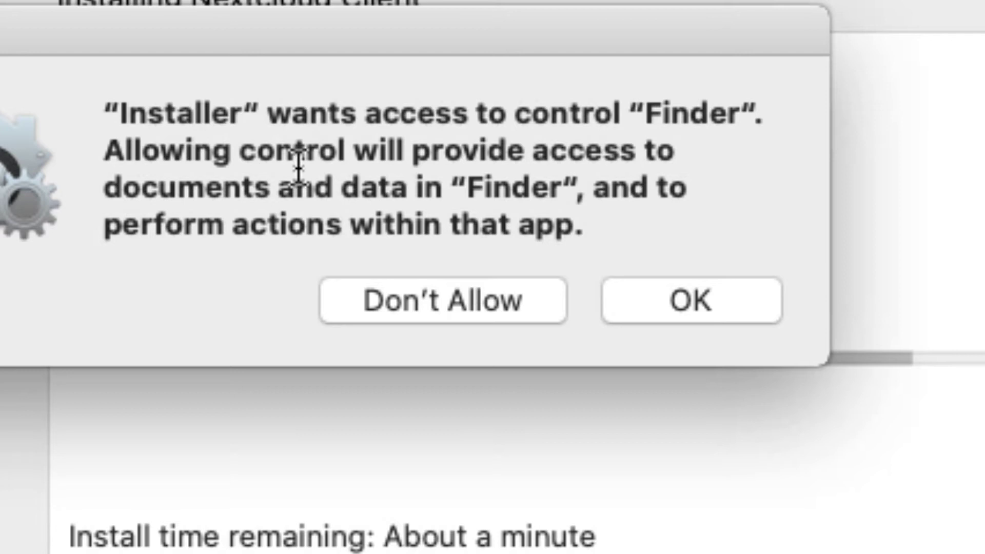
left_click(694, 313)
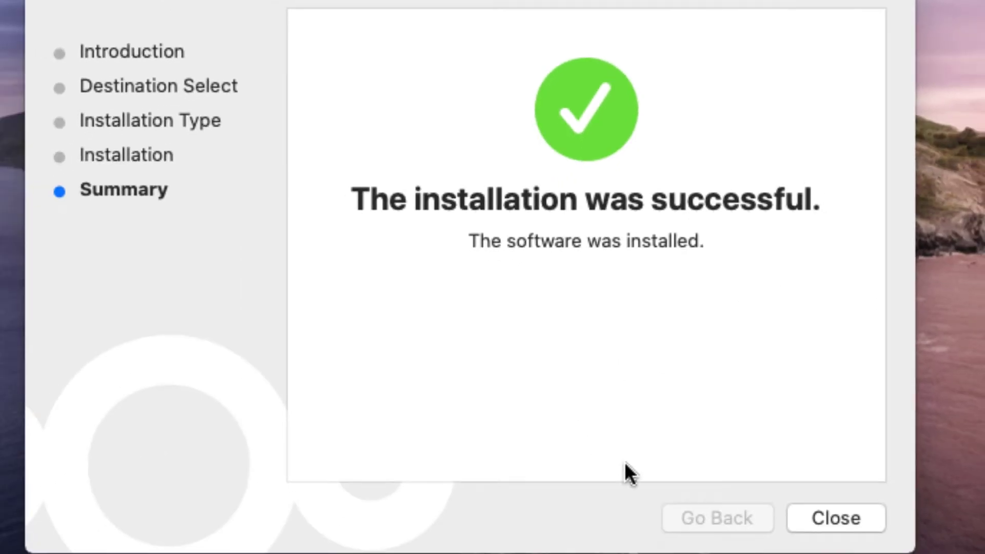
left_click(847, 520)
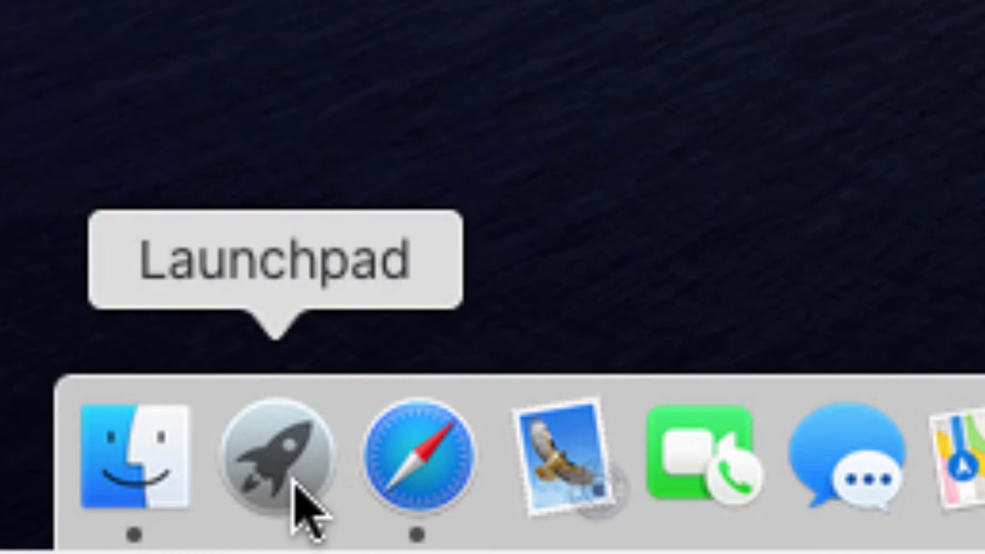
- Launch Nextcloud from Launchpad and allow its notifications
left_click(295, 484)
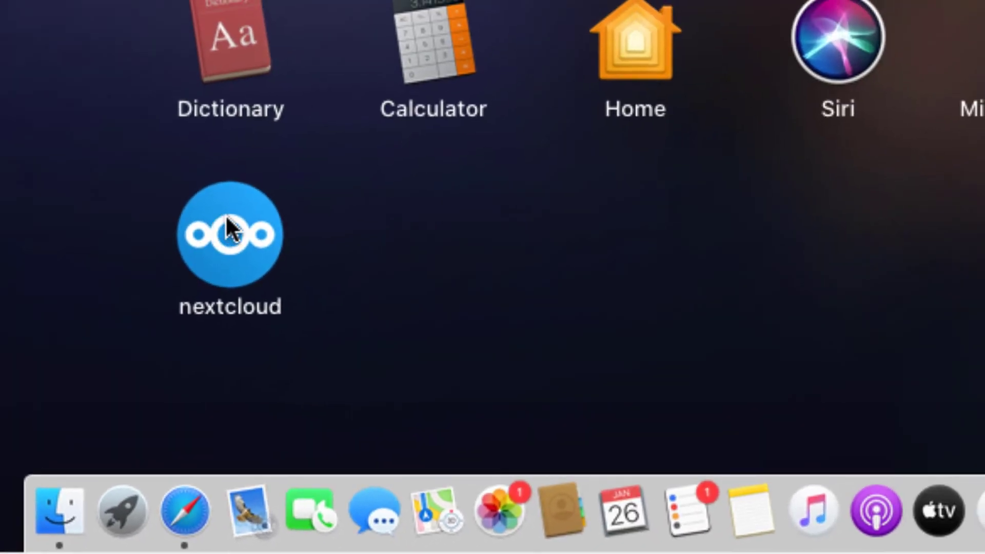
left_click(229, 254)
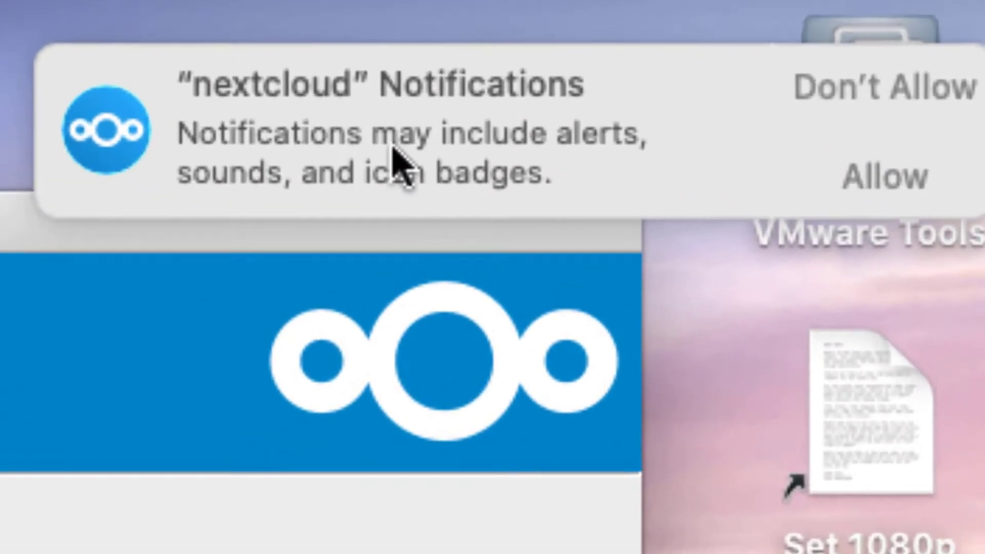
left_click(905, 191)
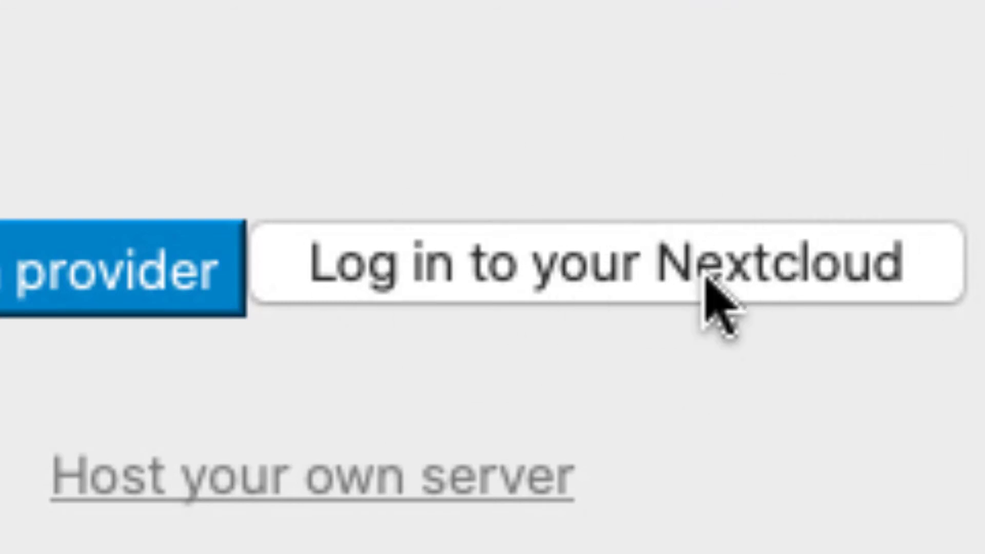
left_click(609, 276)
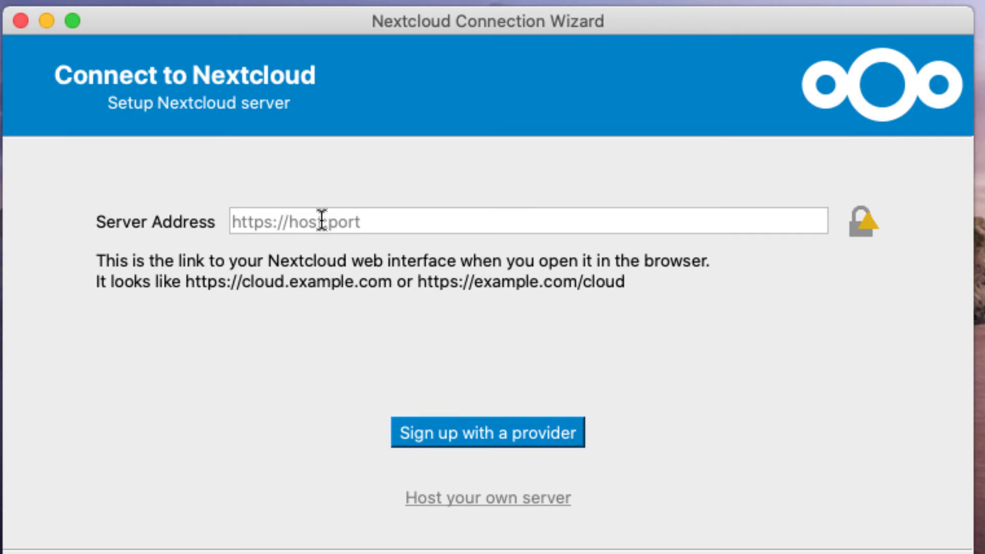
left_click(322, 221)
type("https://cloud.friendsofsanjuans.com")
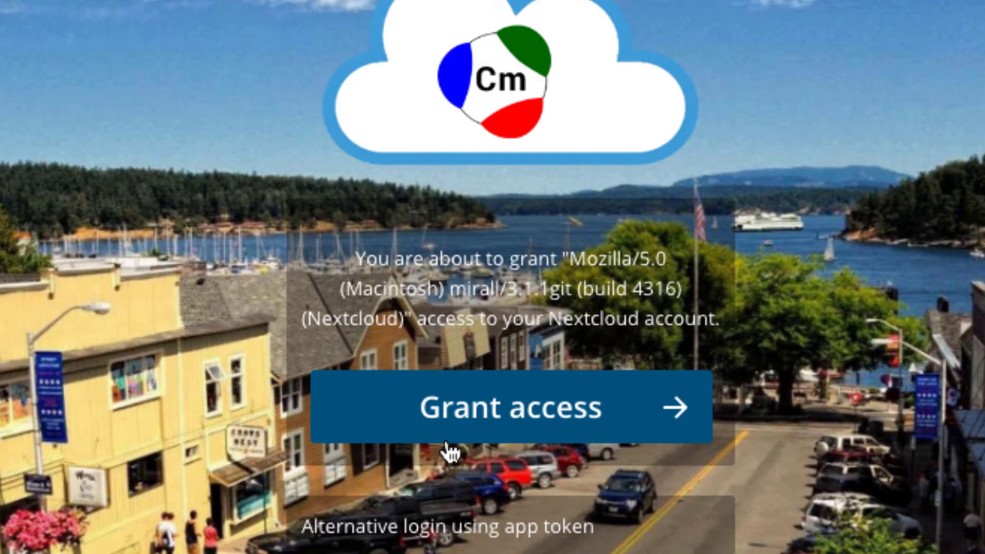
- Grant the desktop client access and log in with the account's username and password
left_click(502, 412)
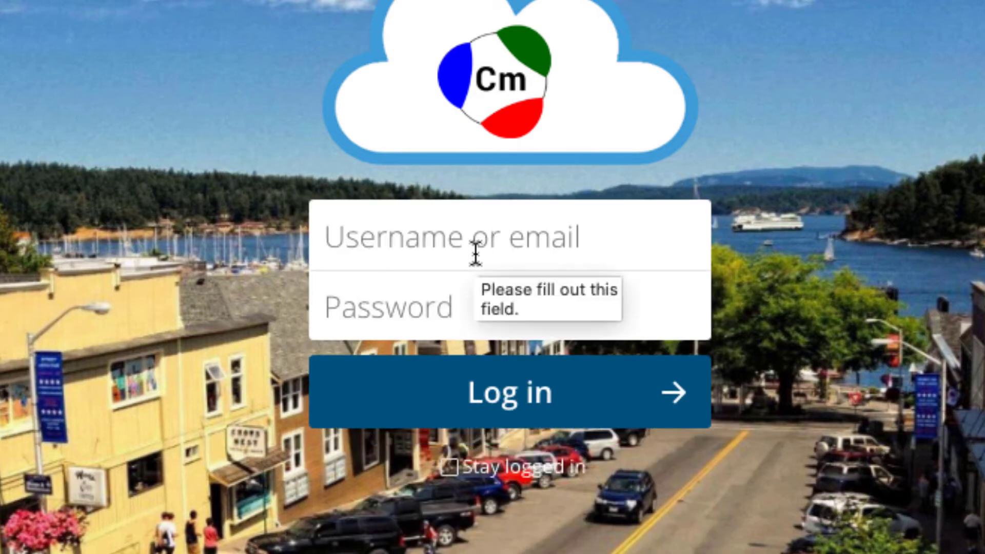
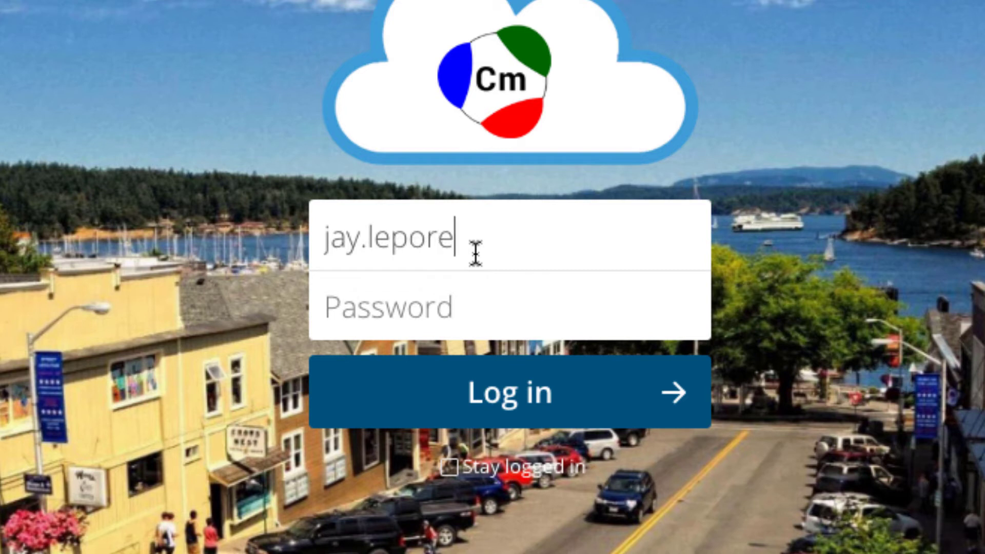
key("Tab")
type("••")
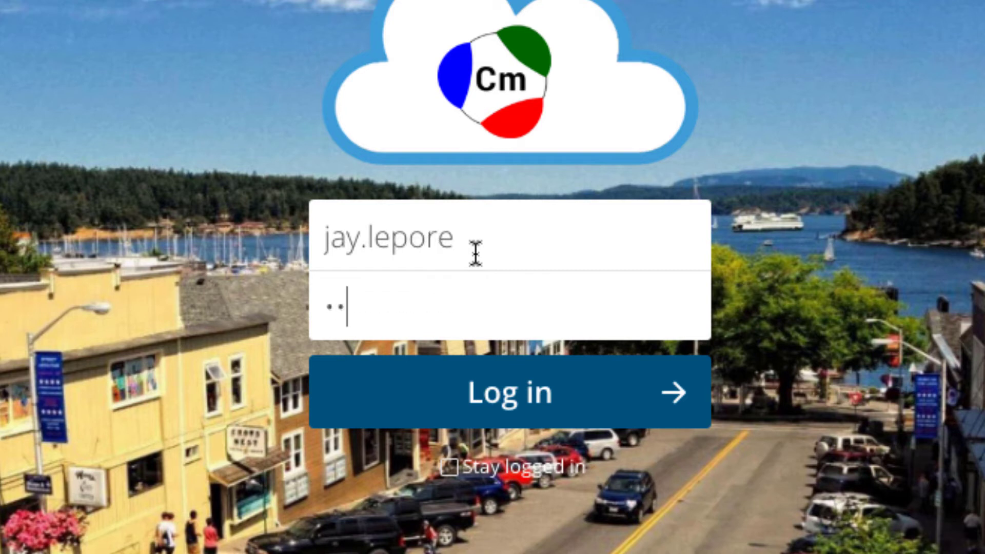
type("•••••")
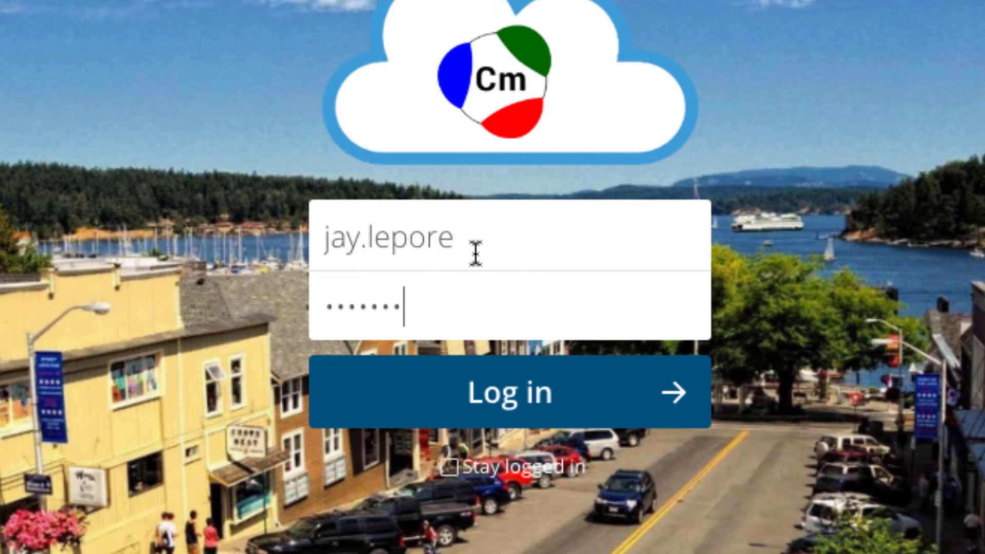
type("•")
left_click(516, 407)
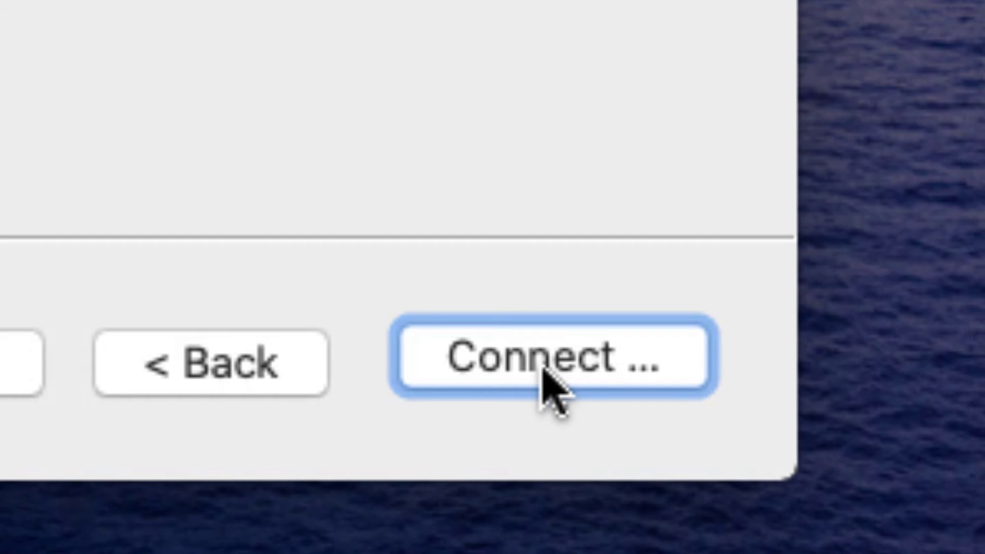
- Connect the account in the setup wizard and check its sync status in the menu-bar panel
left_click(548, 384)
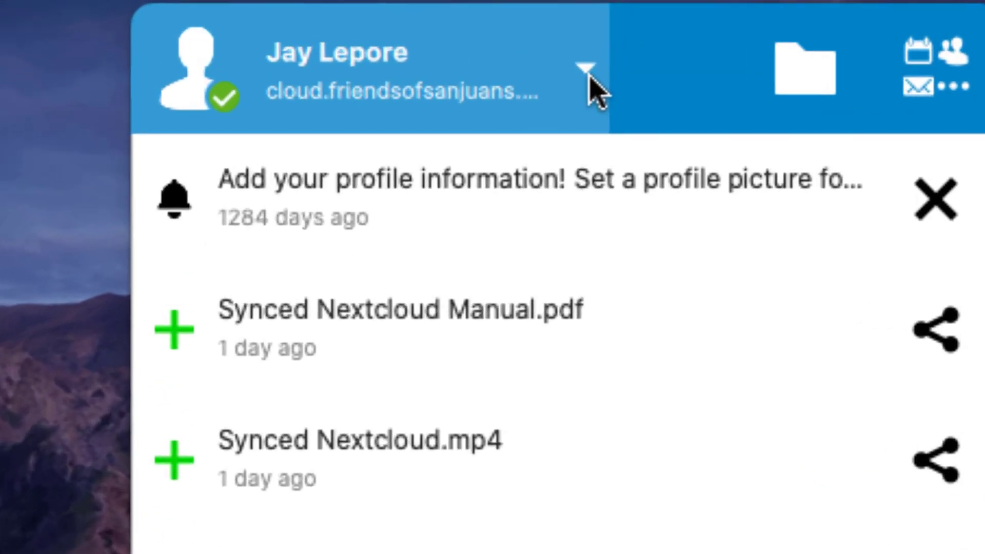
left_click(436, 53)
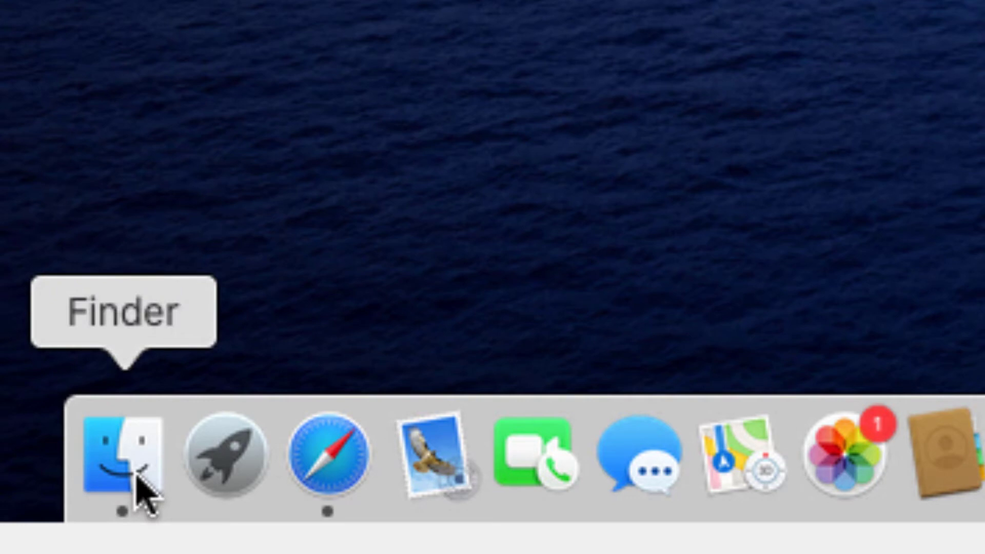
- Open the synced Nextcloud folder in a new Finder window and select Documents and Photos
left_click(136, 461)
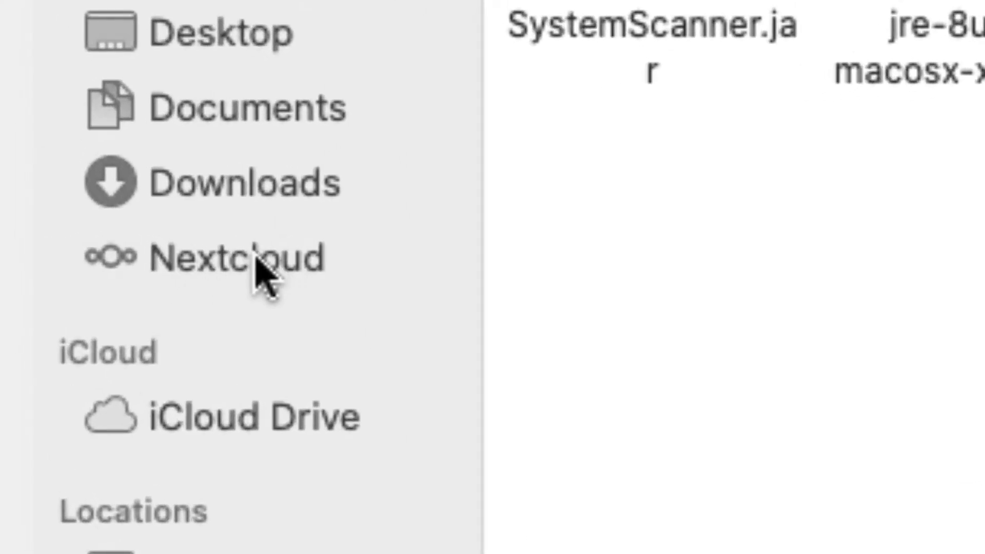
left_click(256, 259)
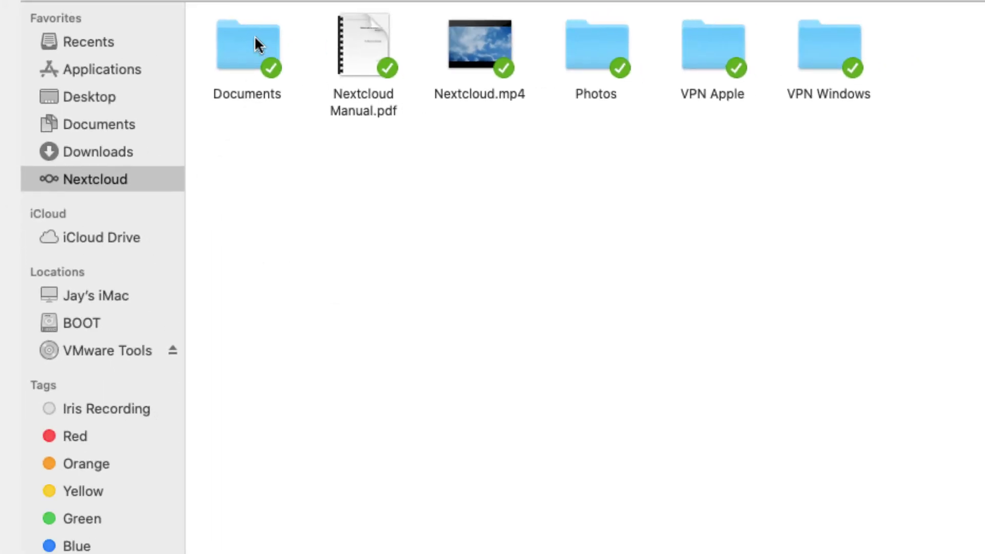
left_click(254, 35)
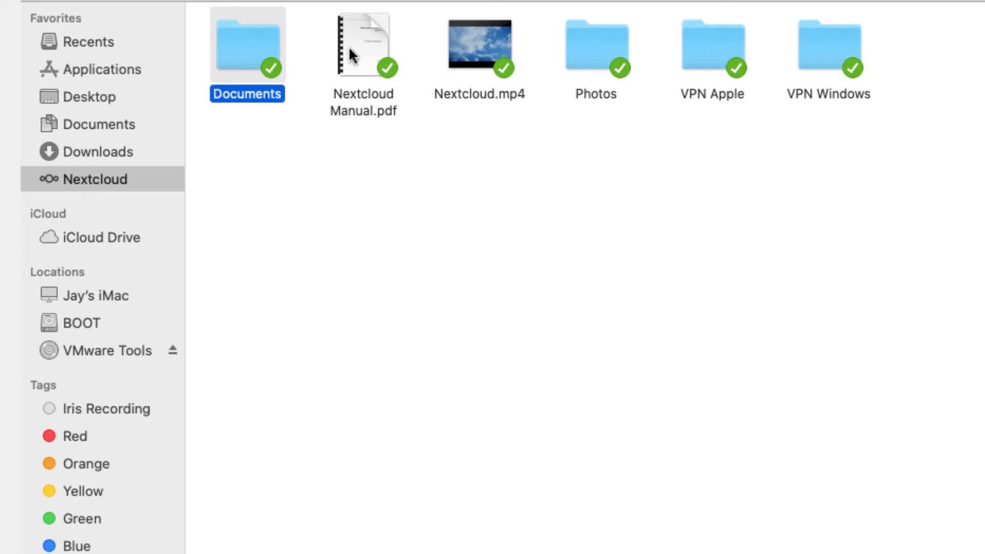
left_click(618, 51)
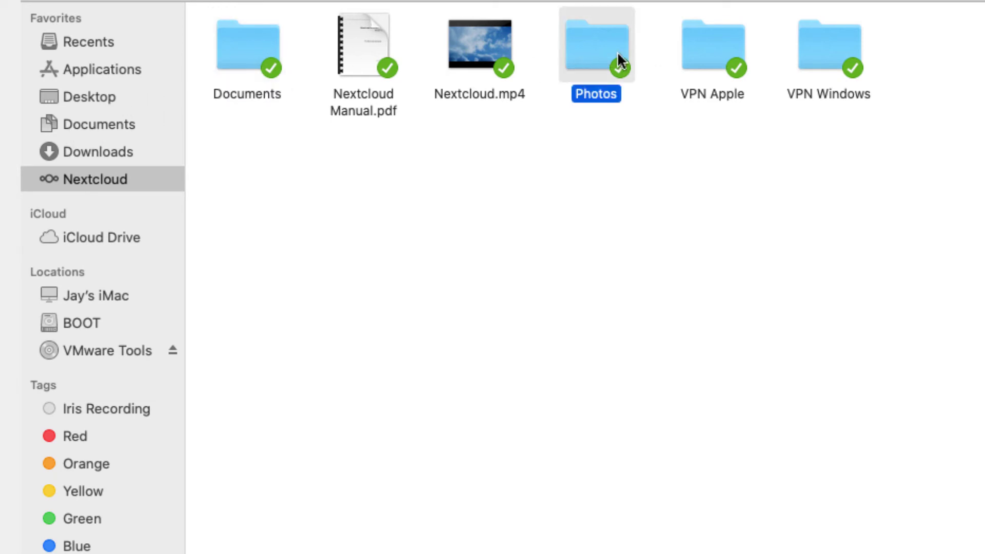
left_click(401, 314)
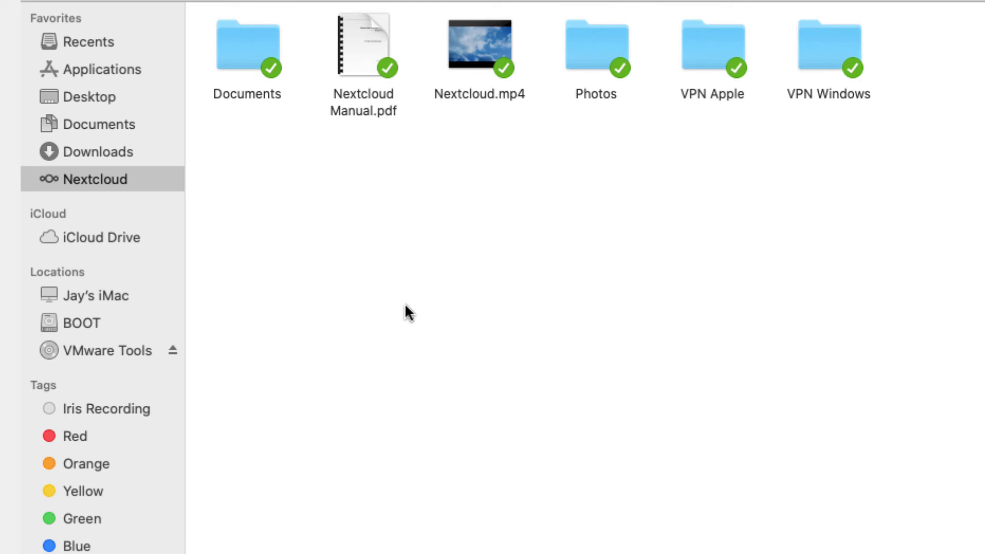
- Create an 'Example' folder in Nextcloud, glance at local Documents, and return to the Nextcloud folder
right_click(410, 299)
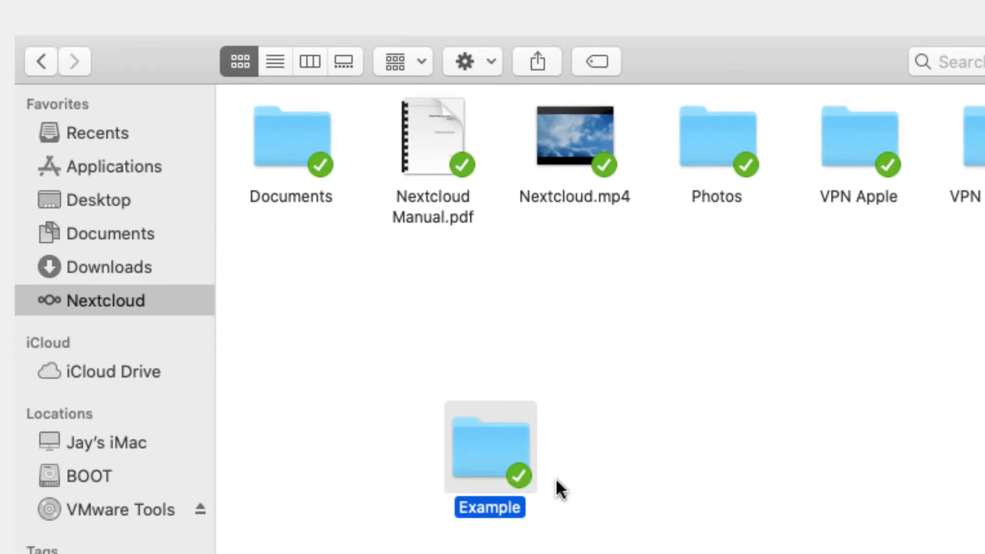
left_click(118, 233)
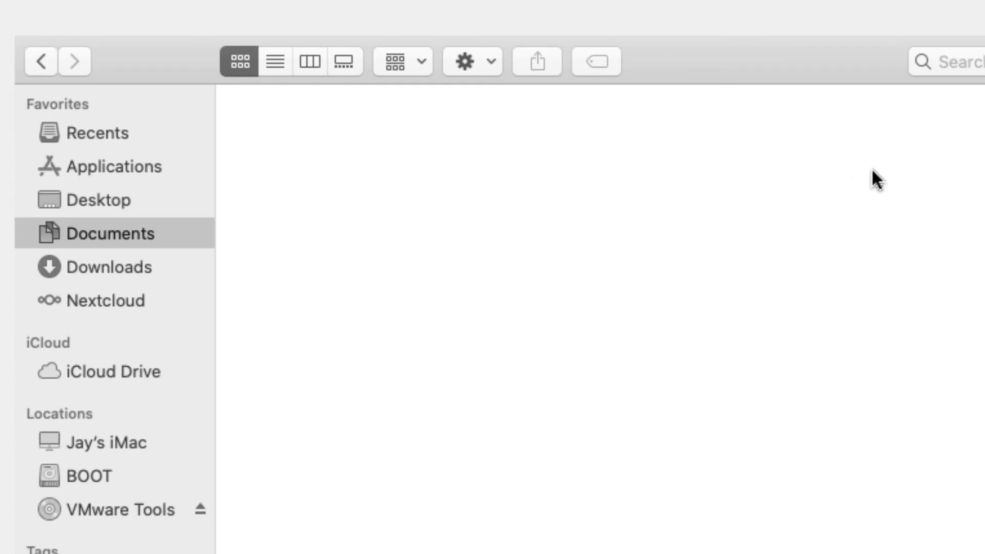
mouse_move(39, 340)
left_click(100, 303)
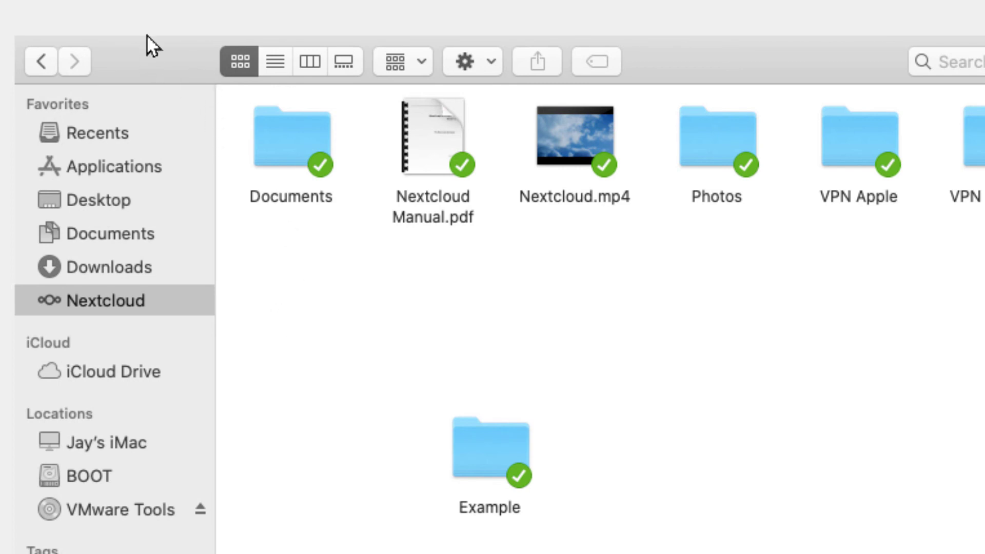
mouse_move(146, 35)
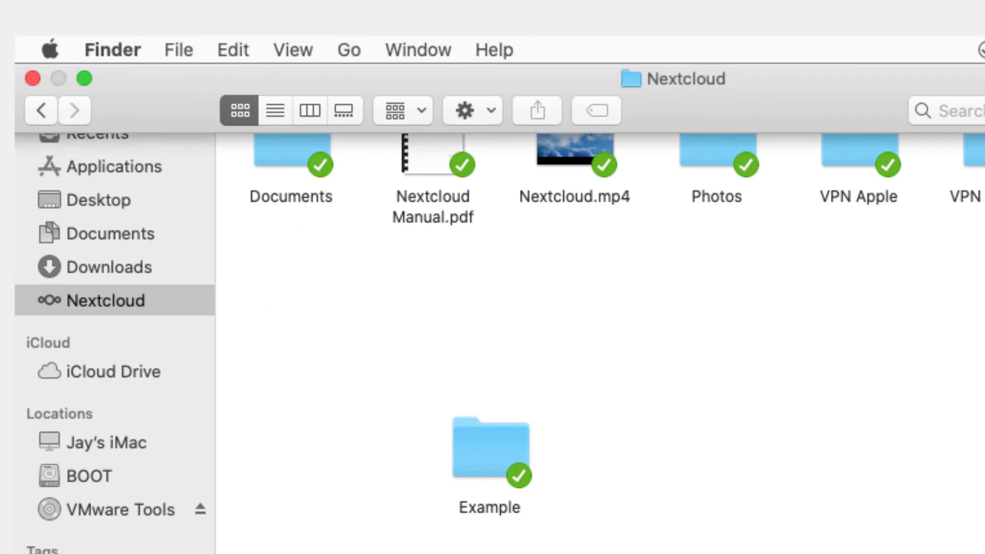
- Close Finder, sign in to the Nextcloud site with the account username, and toggle Safari full screen
left_click(33, 80)
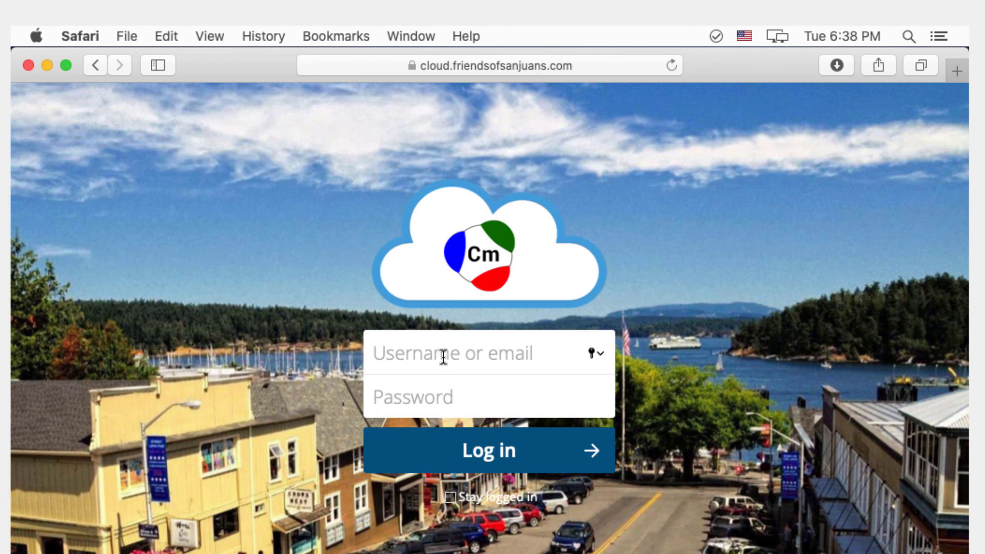
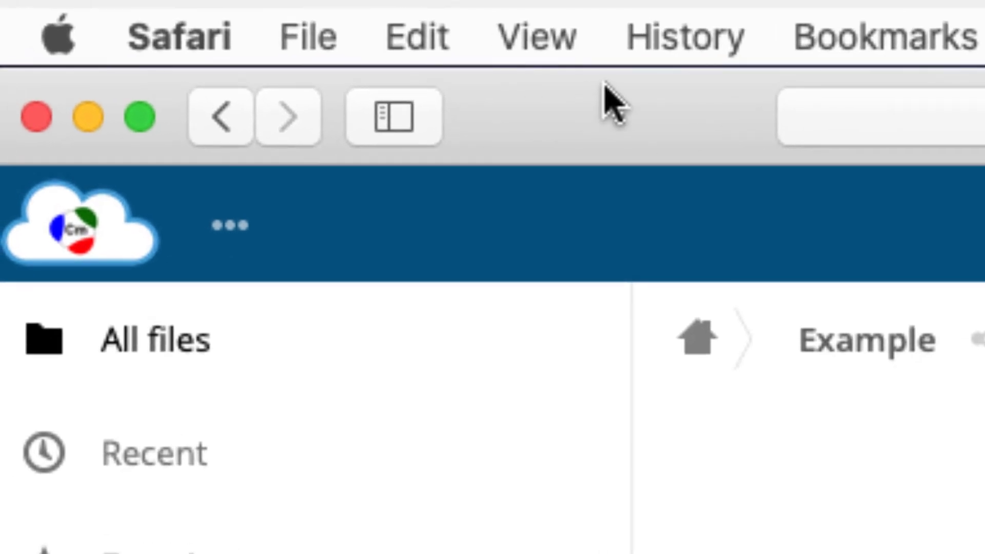
left_click(139, 128)
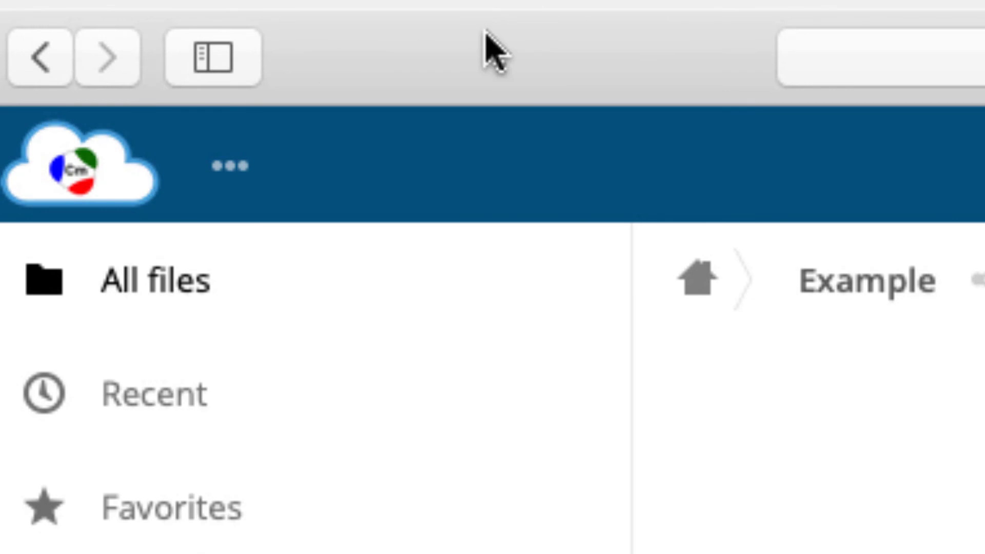
mouse_move(262, 42)
left_click(139, 130)
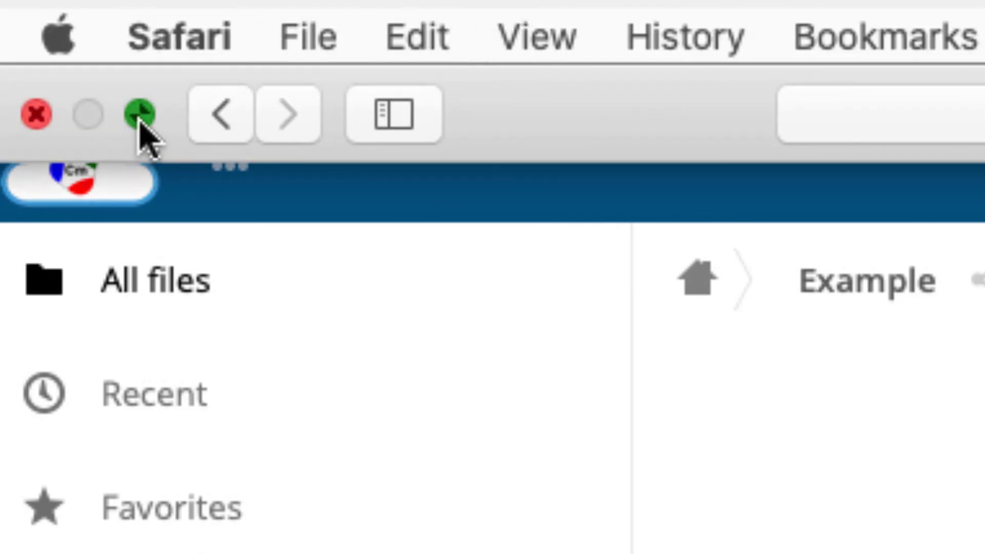